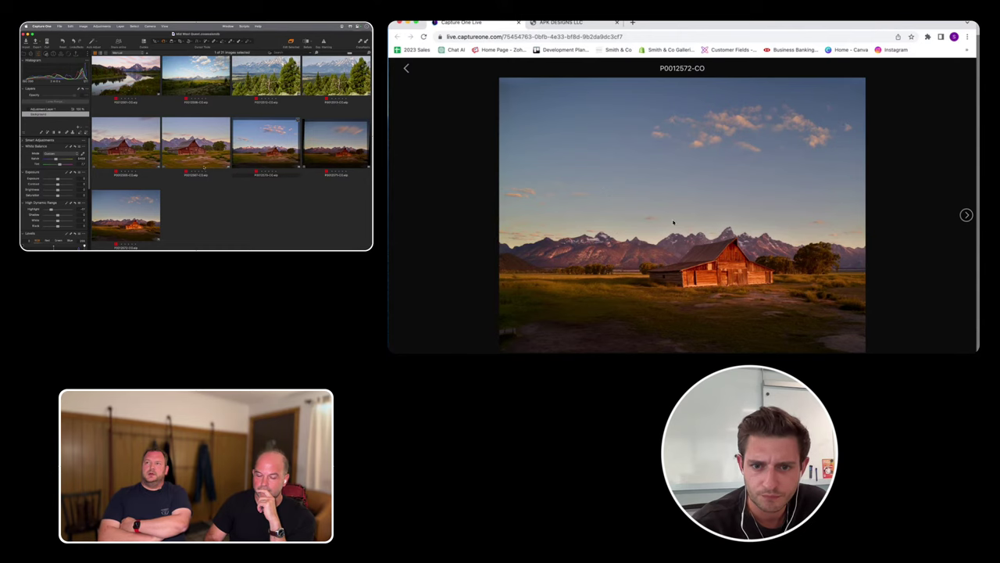
Examine photo P0012572-CO in the live gallery, zooming in on the foreground brush and the barn and back out
click(841, 315)
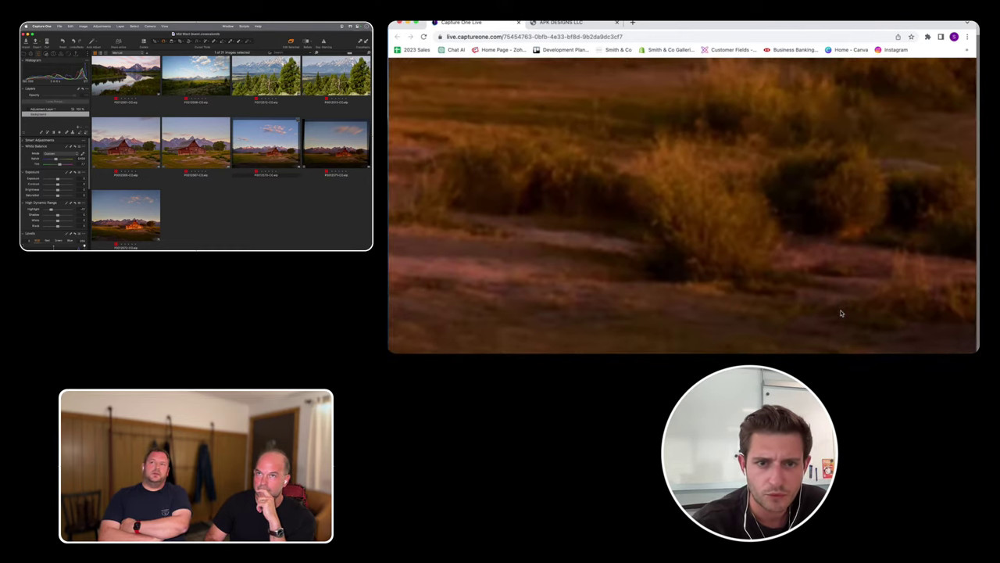
click(841, 314)
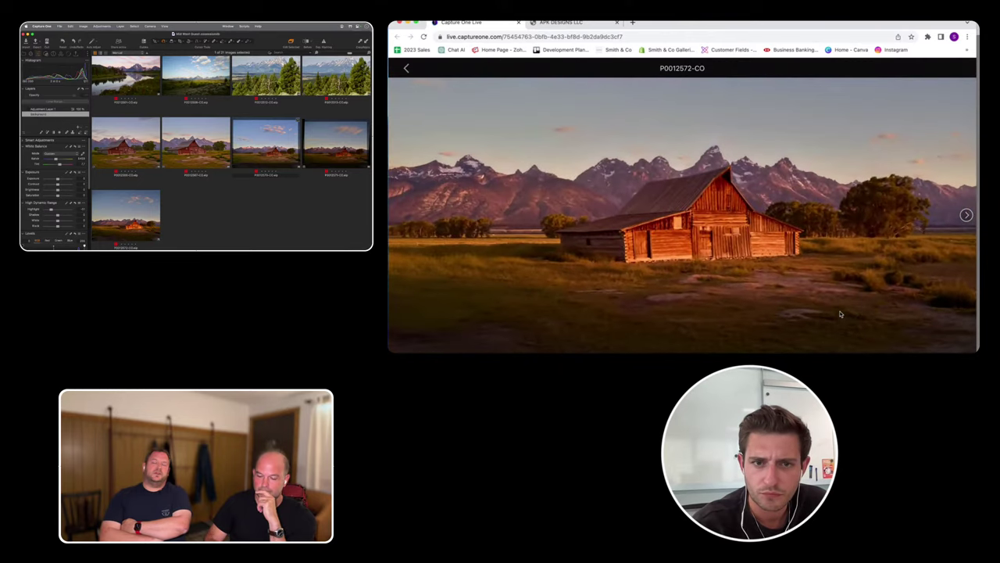
drag(821, 247, 839, 308)
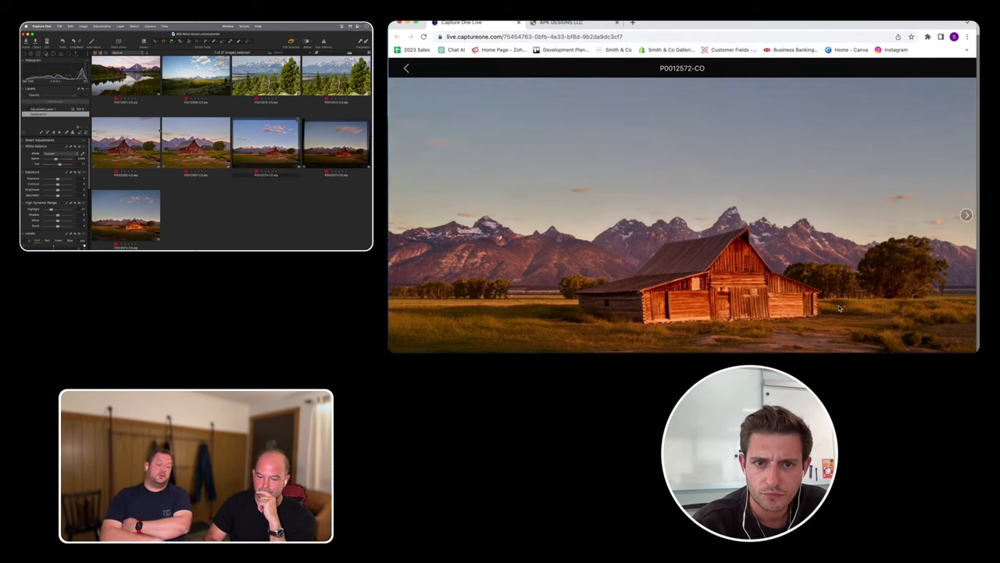
scroll(840, 307, up, 3)
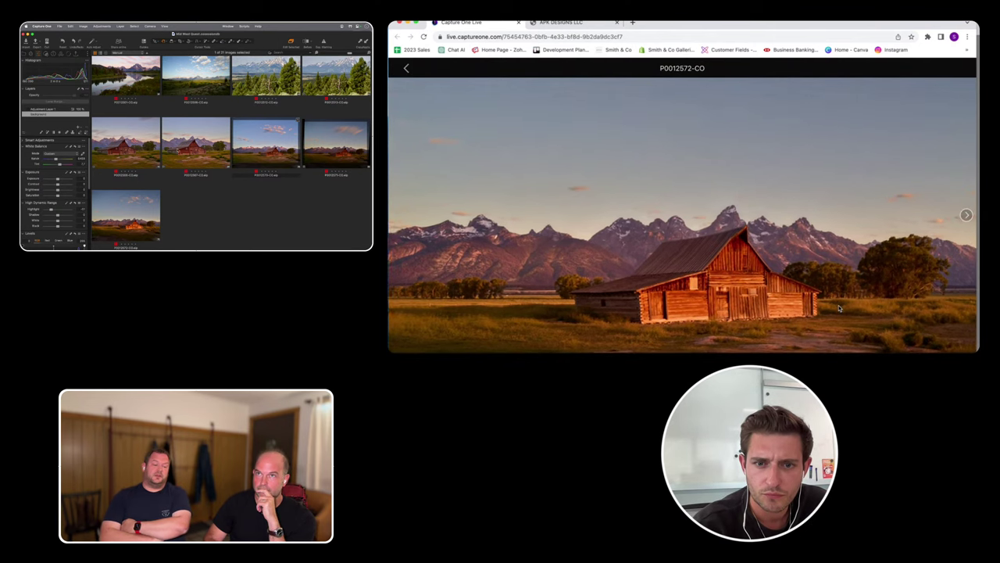
scroll(840, 308, down, 5)
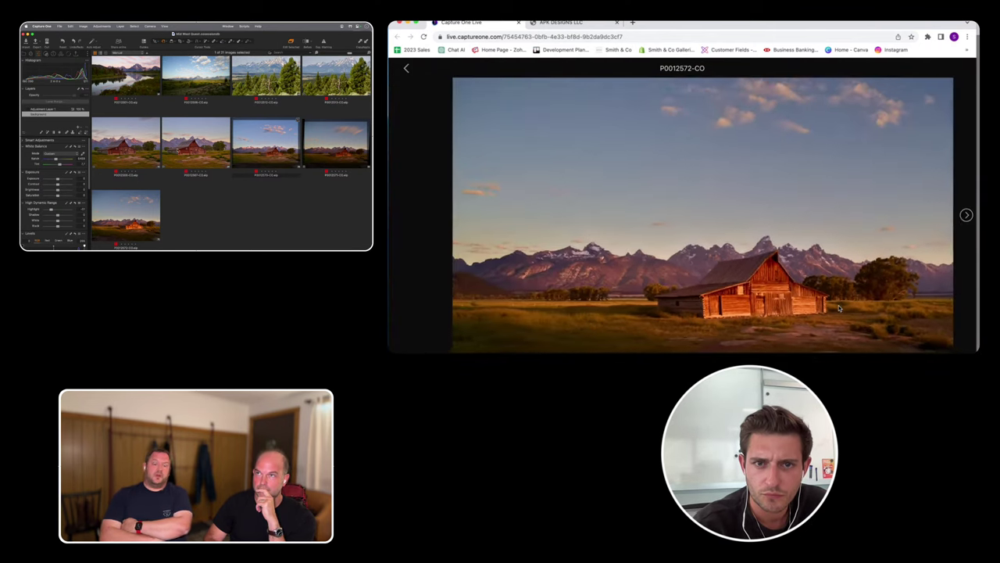
Compare photos P0012571-CO and P0012570-CO in the live gallery and view both in Capture One
click(966, 215)
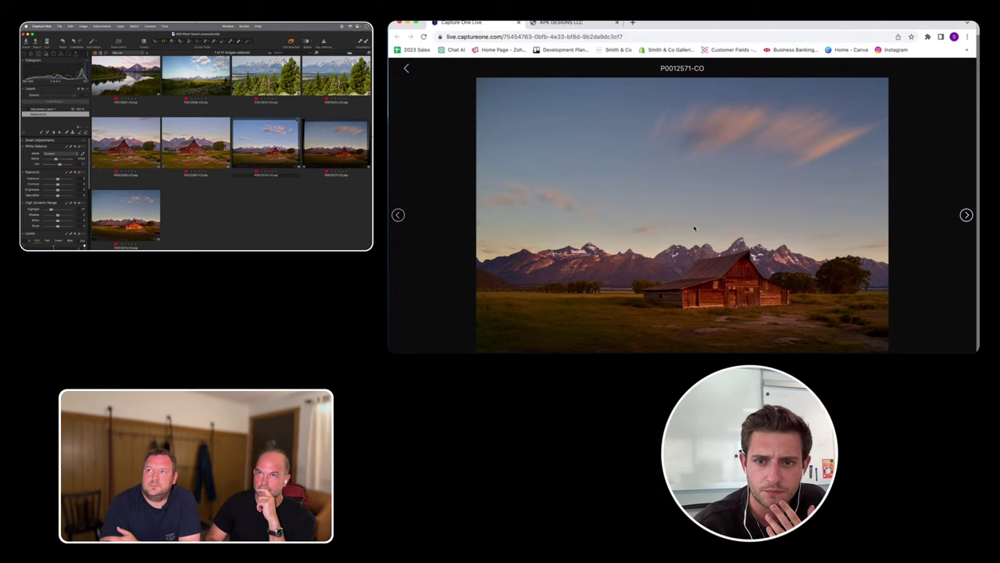
click(967, 216)
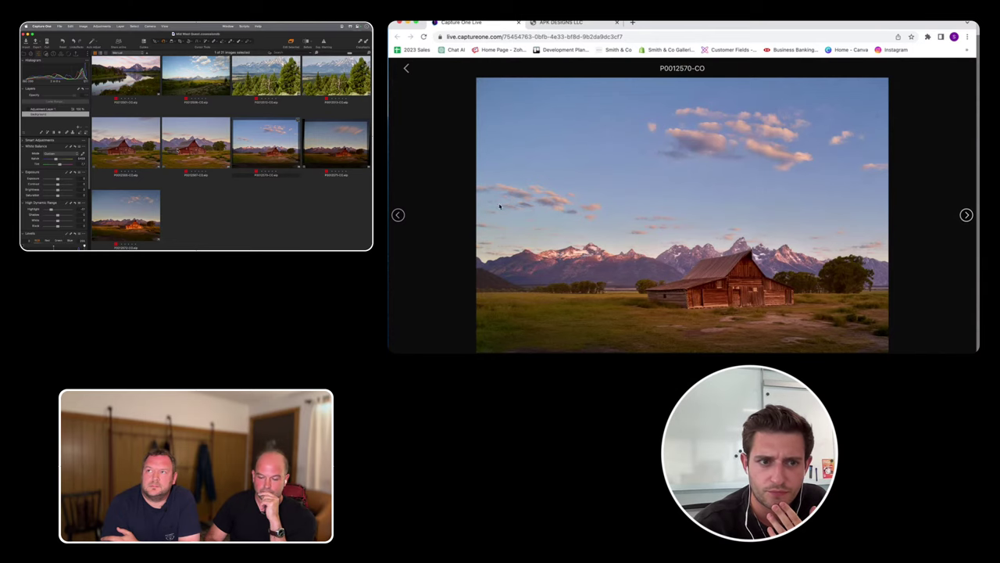
click(397, 215)
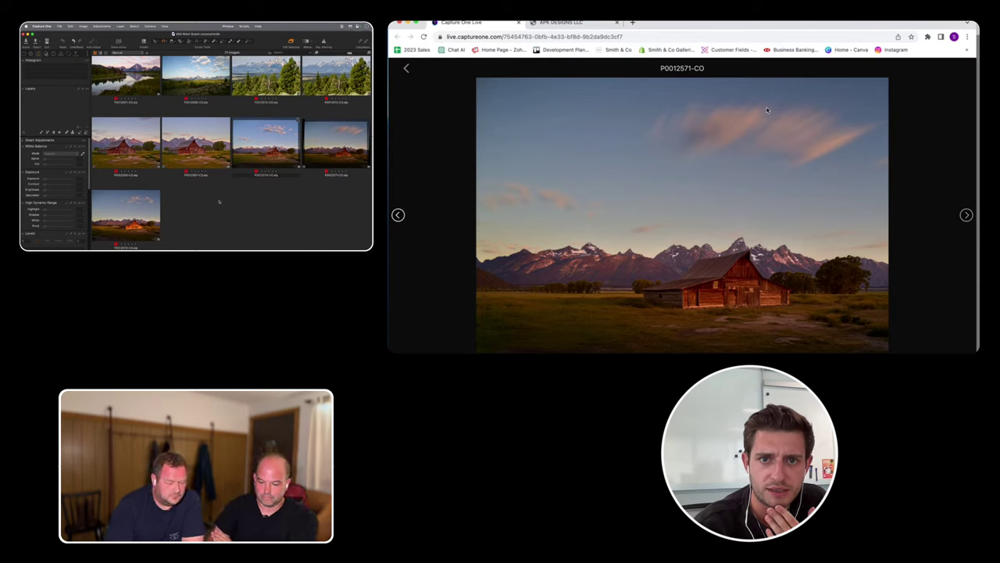
scroll(219, 202, down, 1)
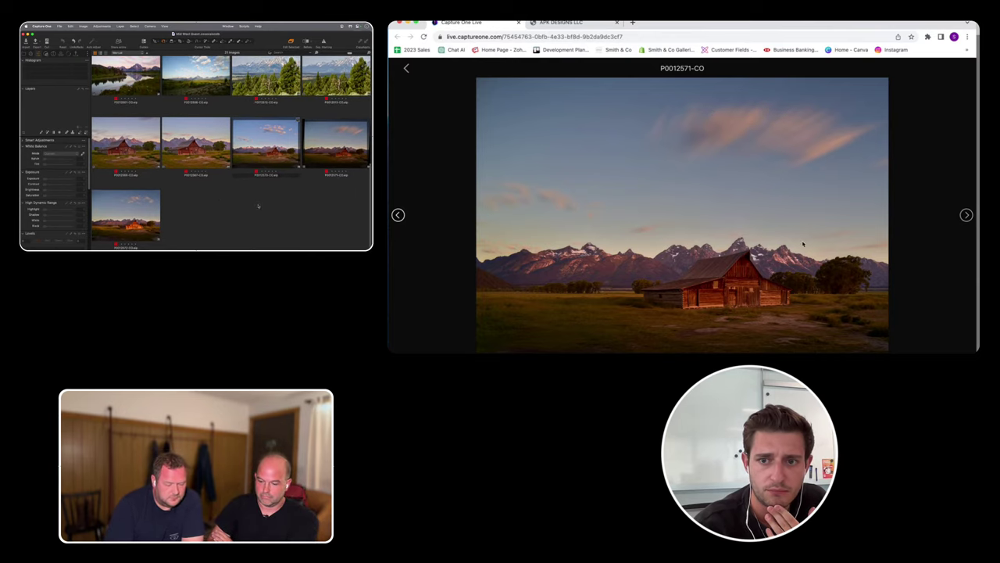
double_click(263, 149)
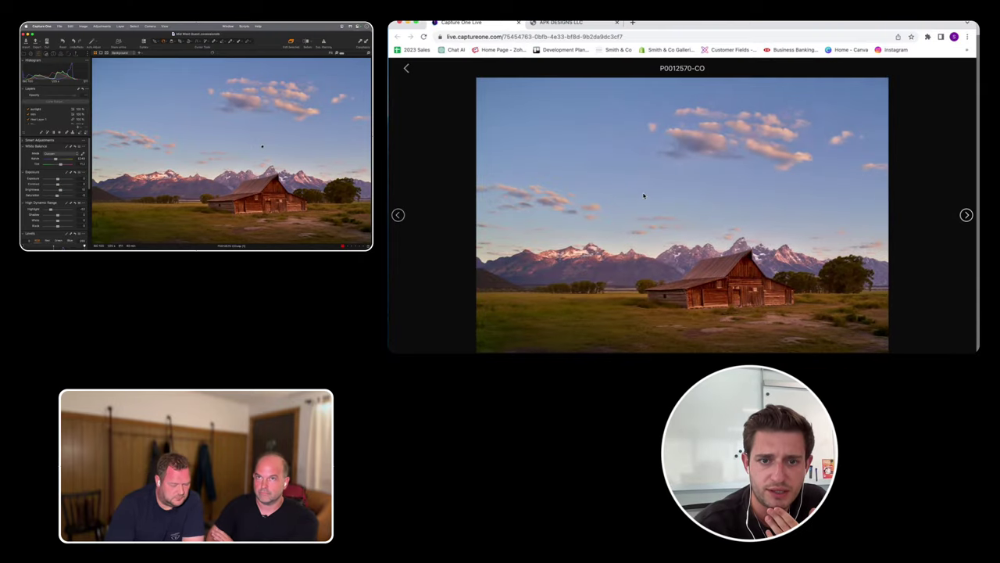
key(Right)
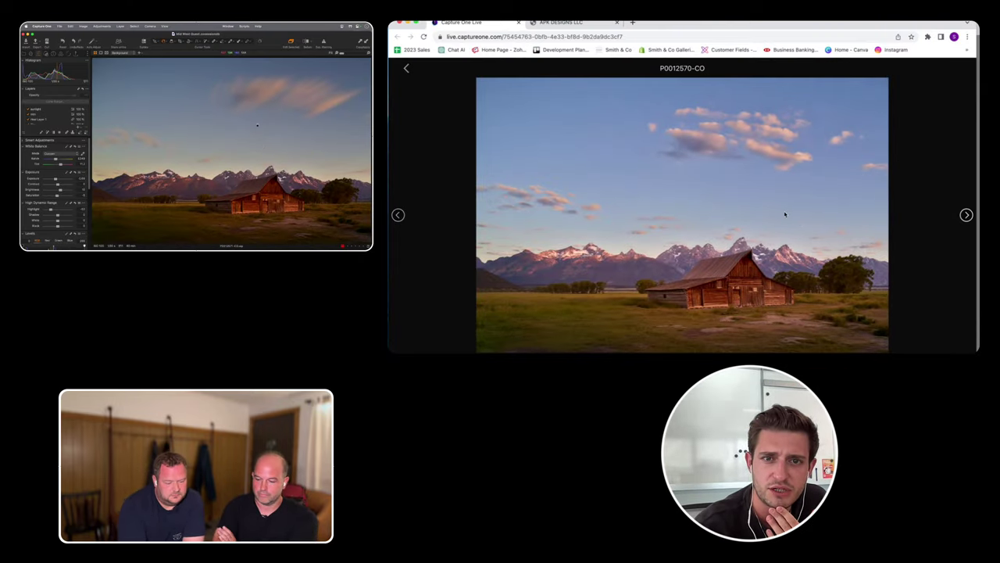
click(399, 215)
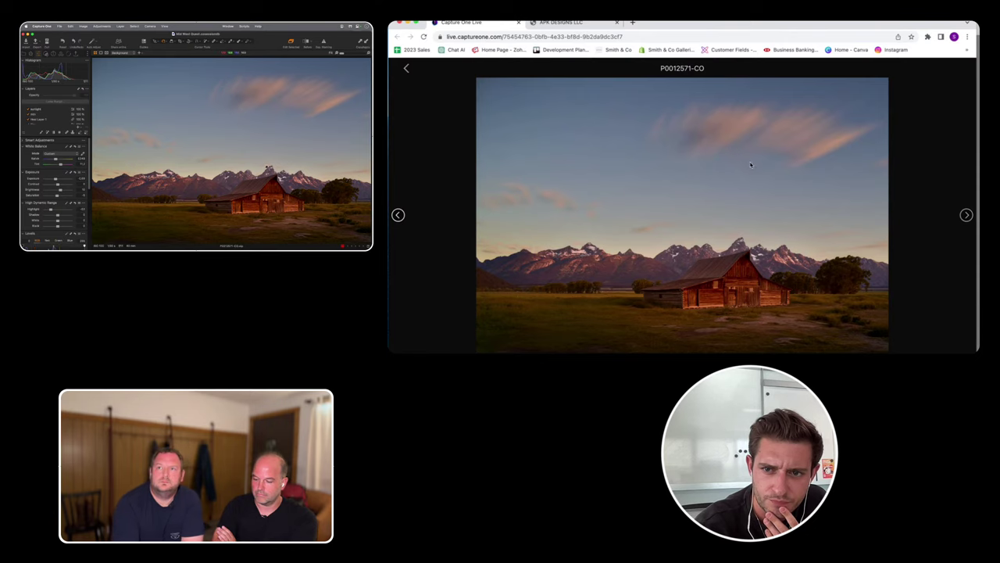
click(966, 215)
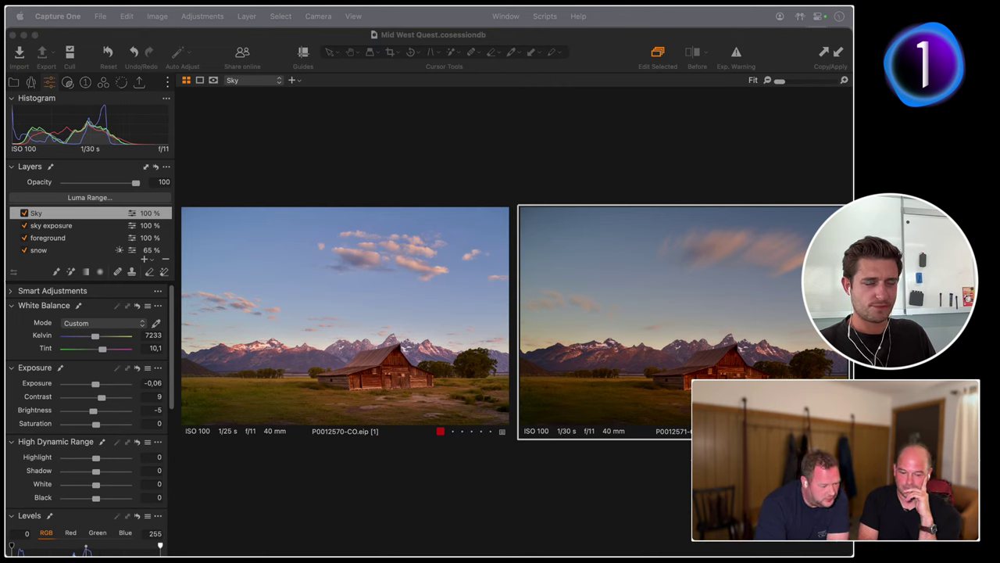
On P0012571-CO, set the Sky layer's Kelvin to 6289, and the Background layer's Highlight to -29 and Exposure to 0
drag(94, 335, 92, 341)
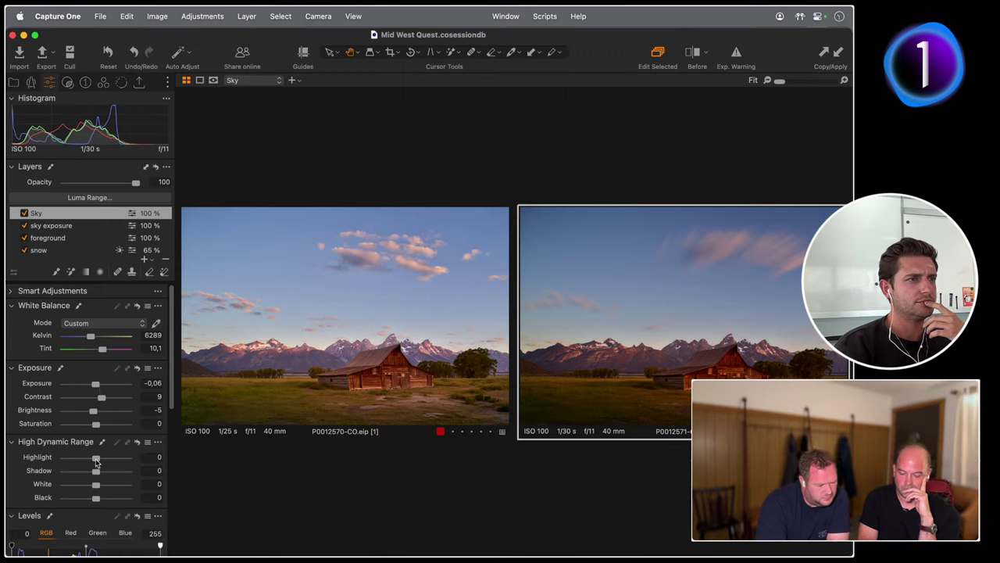
scroll(76, 243, down, 3)
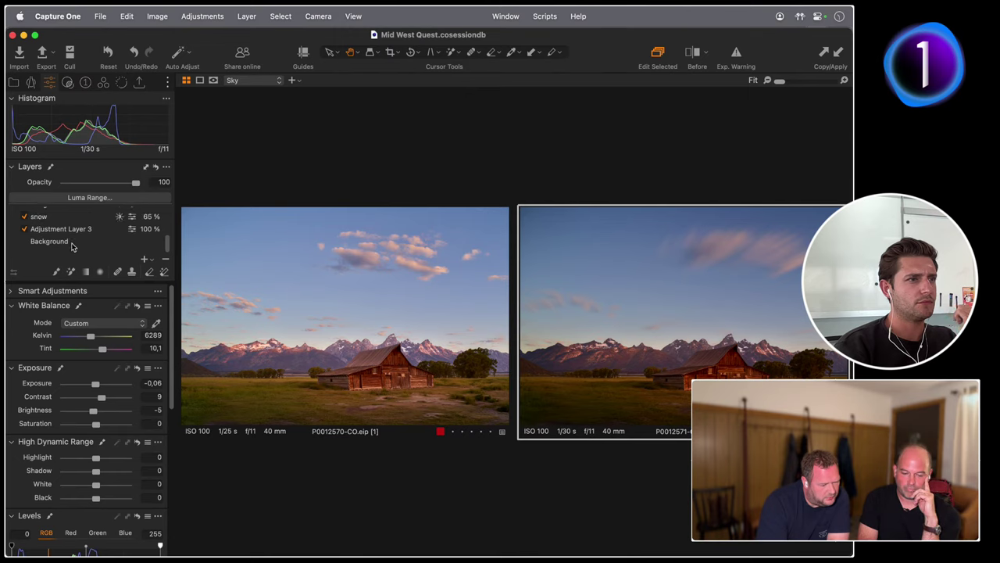
click(75, 242)
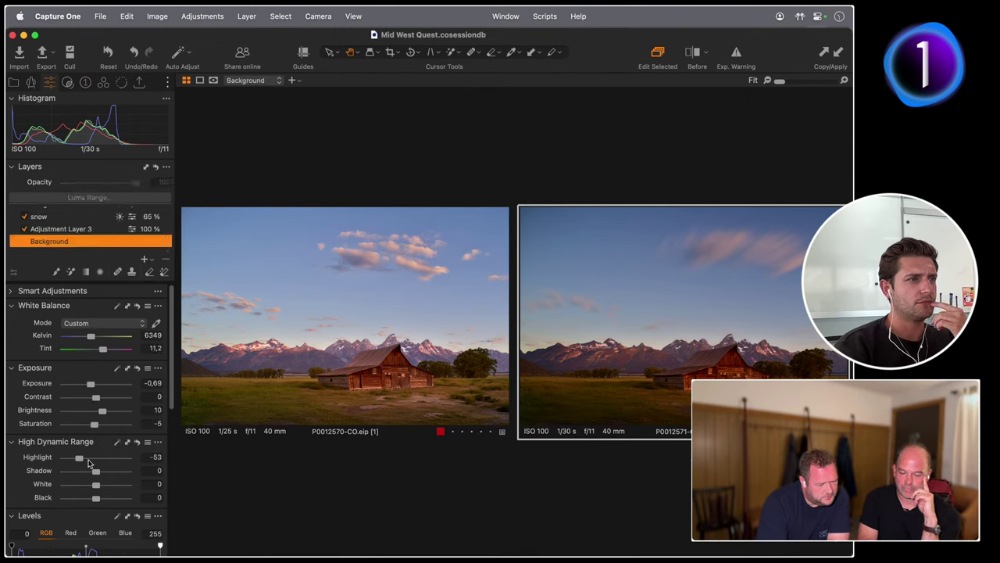
drag(80, 460, 86, 466)
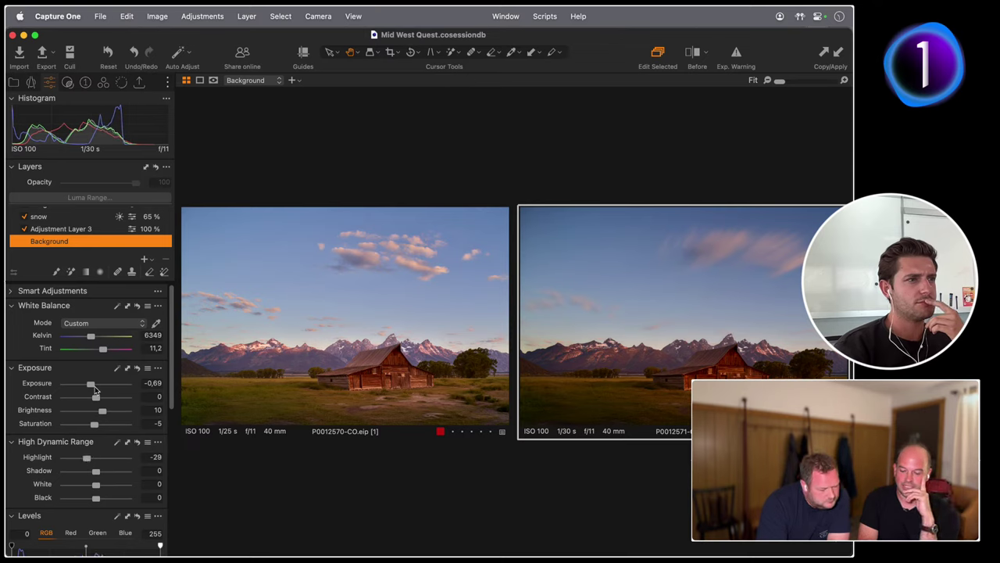
drag(91, 386, 95, 386)
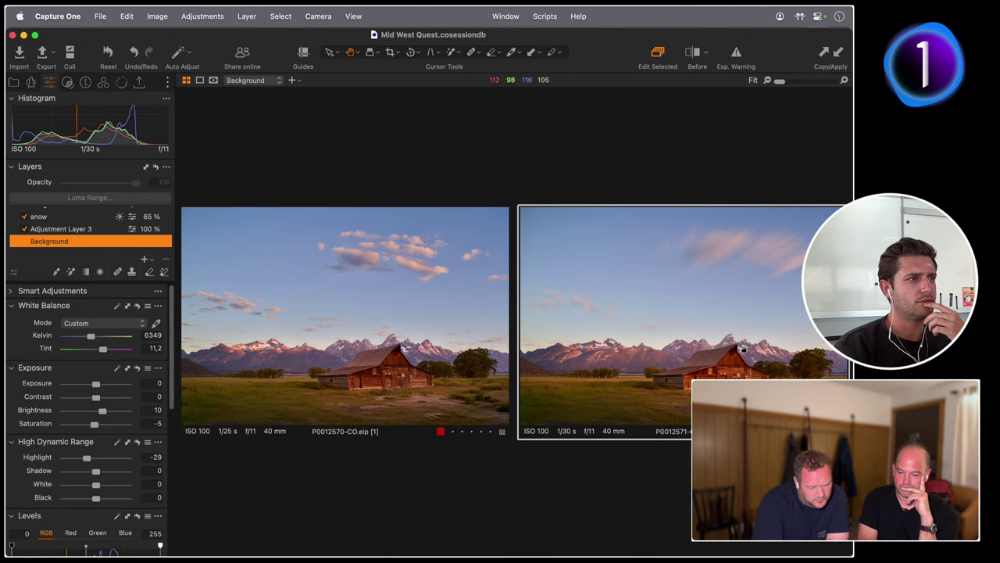
drag(732, 344, 715, 331)
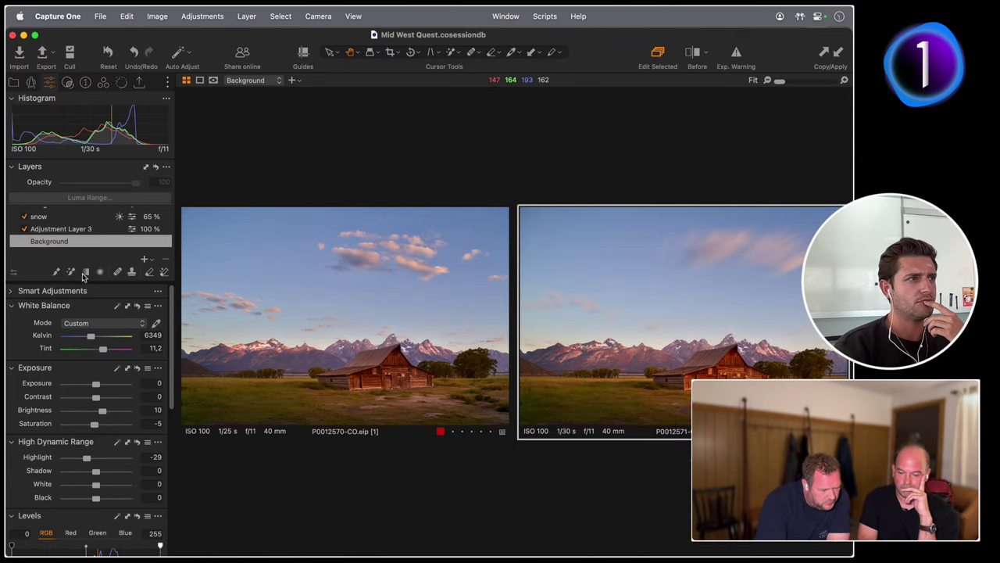
Select the Sky layer of P0012571-CO and fine-tune its Kelvin white balance
scroll(91, 240, up, 5)
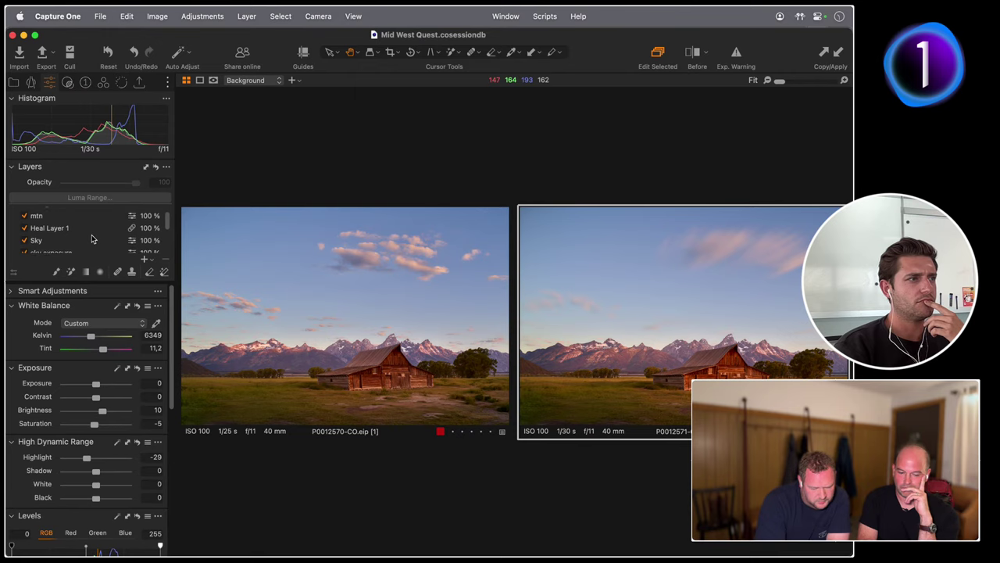
scroll(91, 234, down, 1)
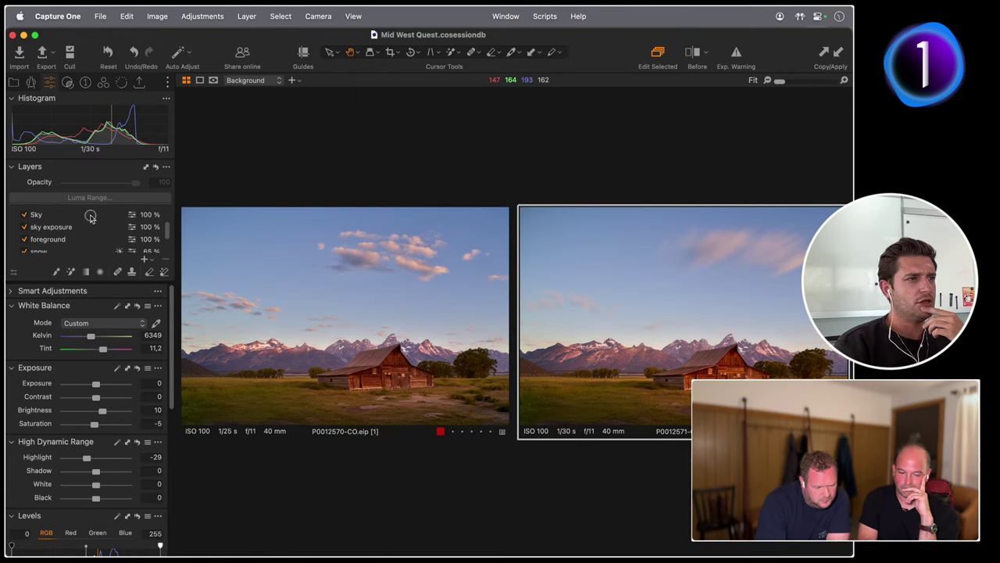
click(91, 216)
drag(86, 338, 89, 337)
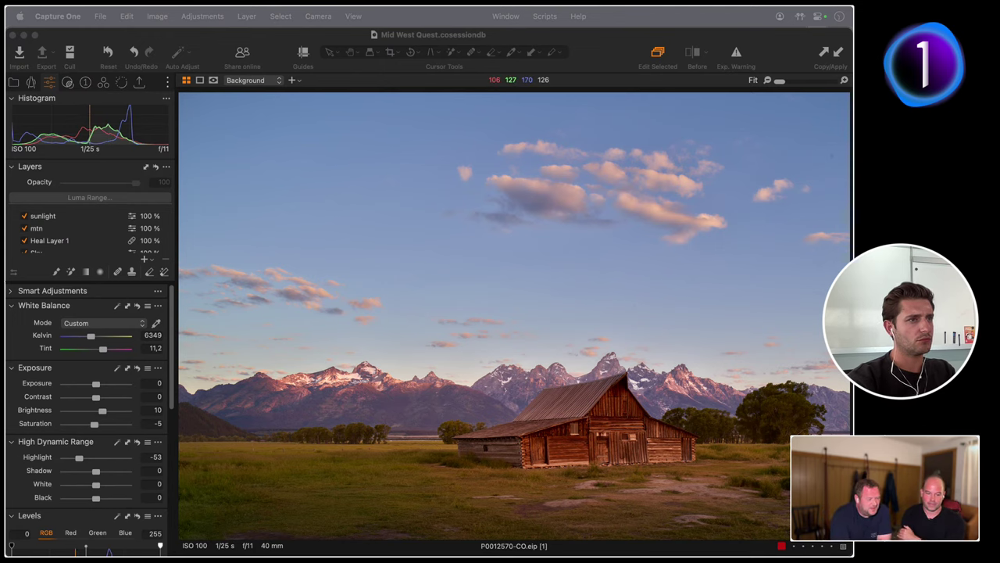
Try to straighten P0012570-CO along the base of the barn, and undo the rotation
click(31, 82)
click(31, 83)
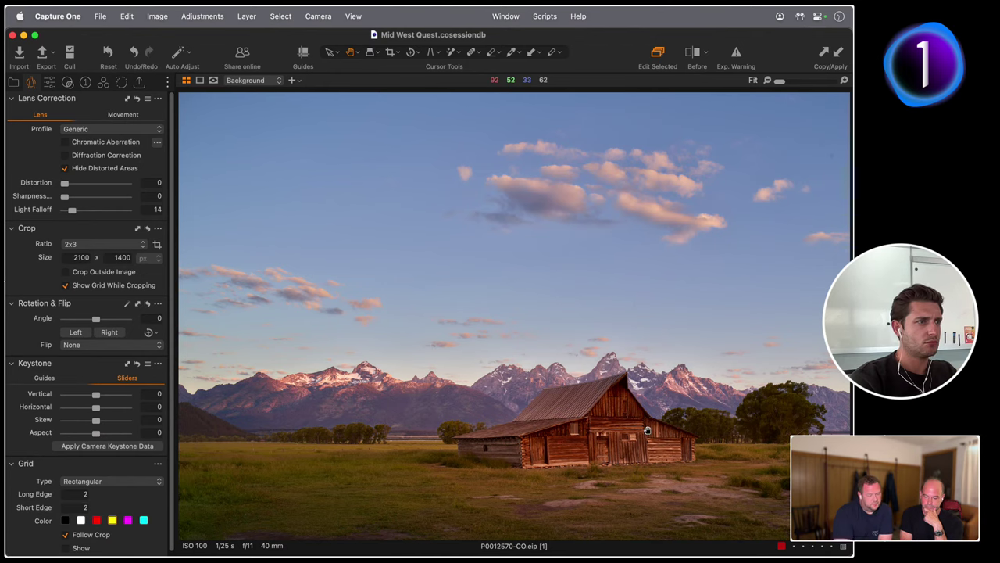
click(410, 51)
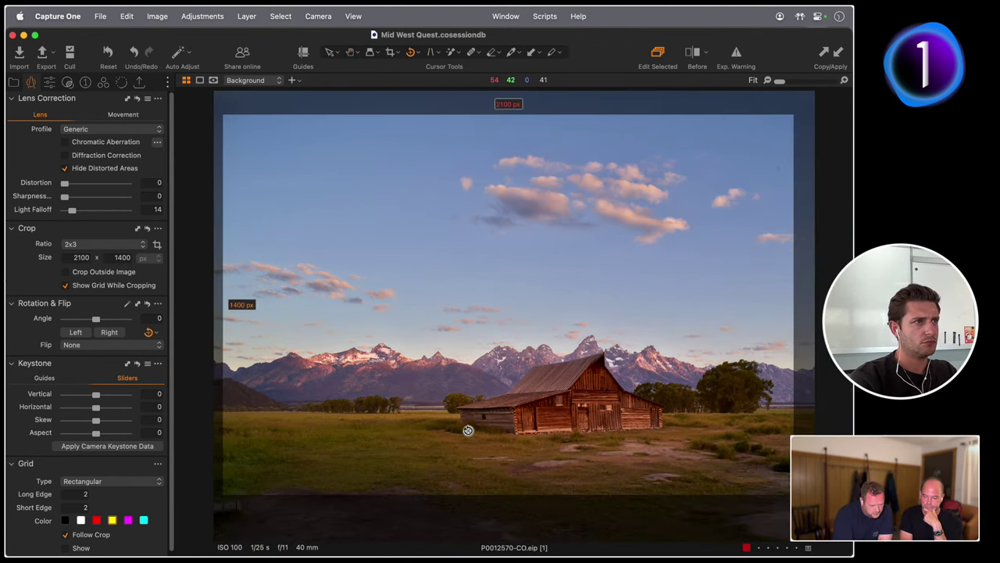
drag(465, 429, 672, 422)
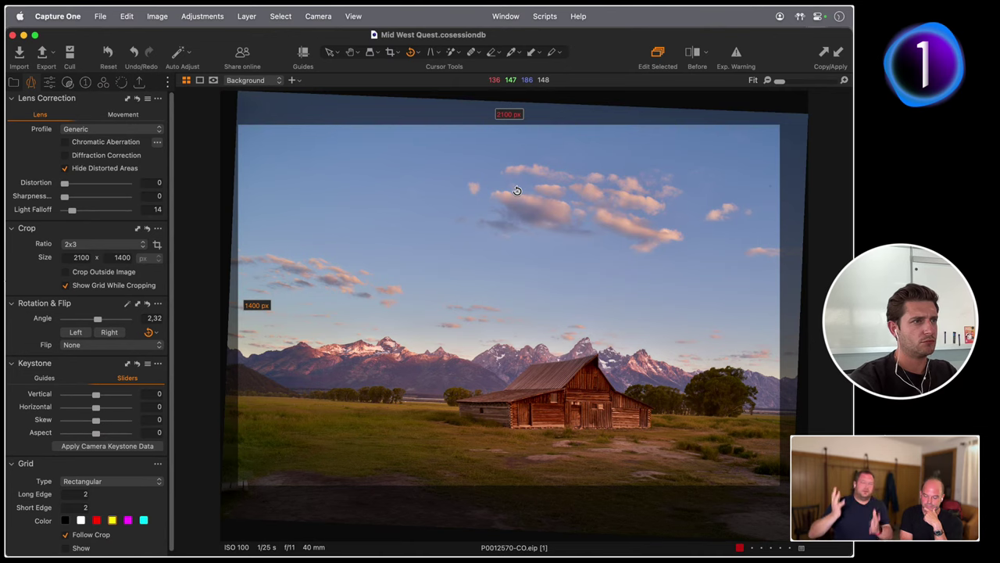
key(super+z)
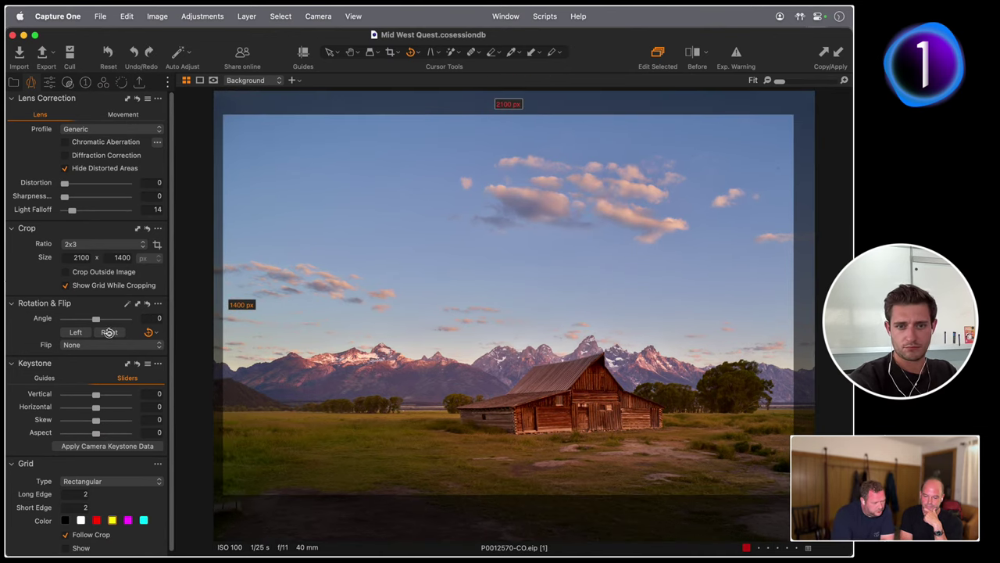
Set the Keystone Skew of P0012570-CO to 2.74 and level the horizon with a rotation angle of 1.62
drag(95, 423, 98, 422)
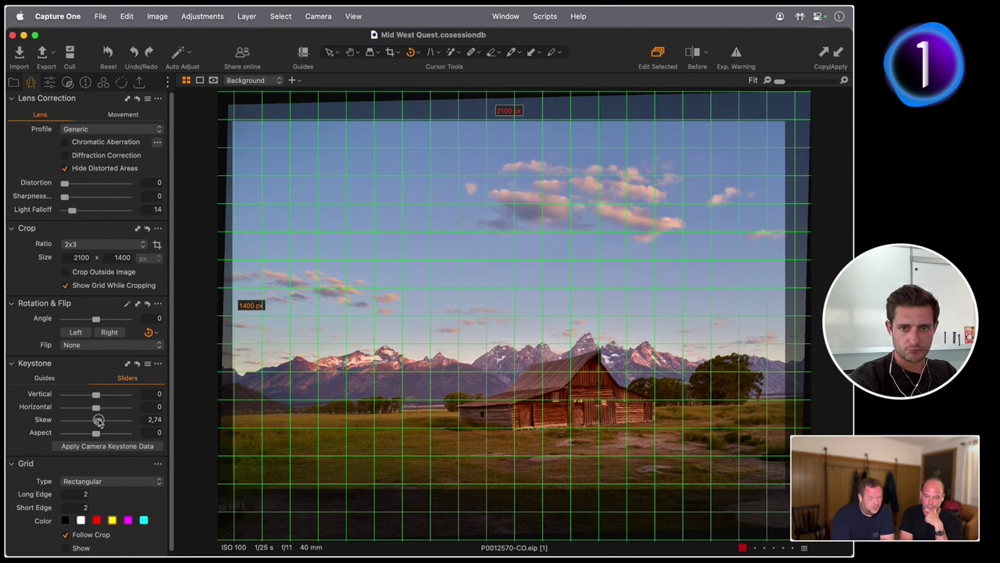
drag(98, 421, 98, 421)
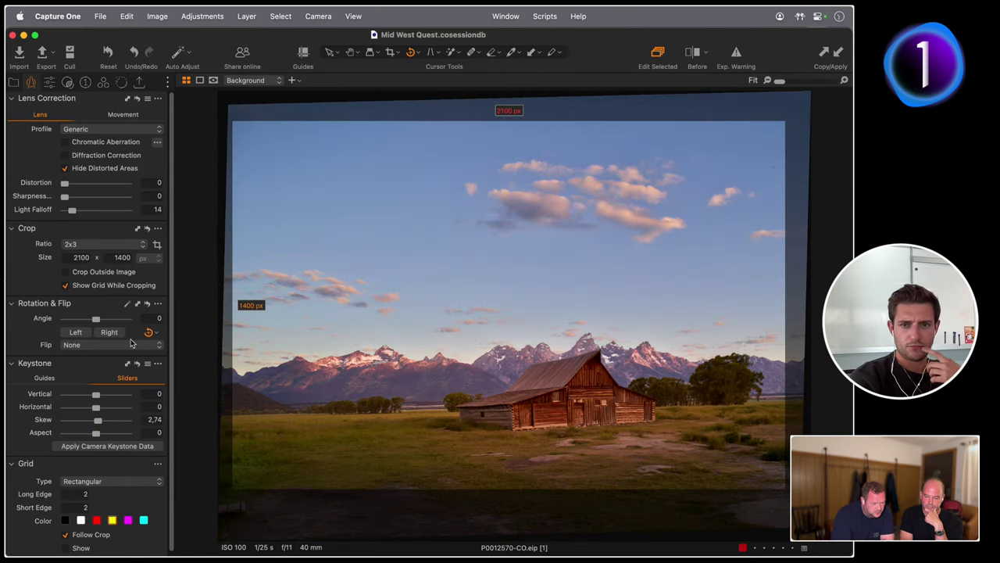
drag(96, 319, 96, 318)
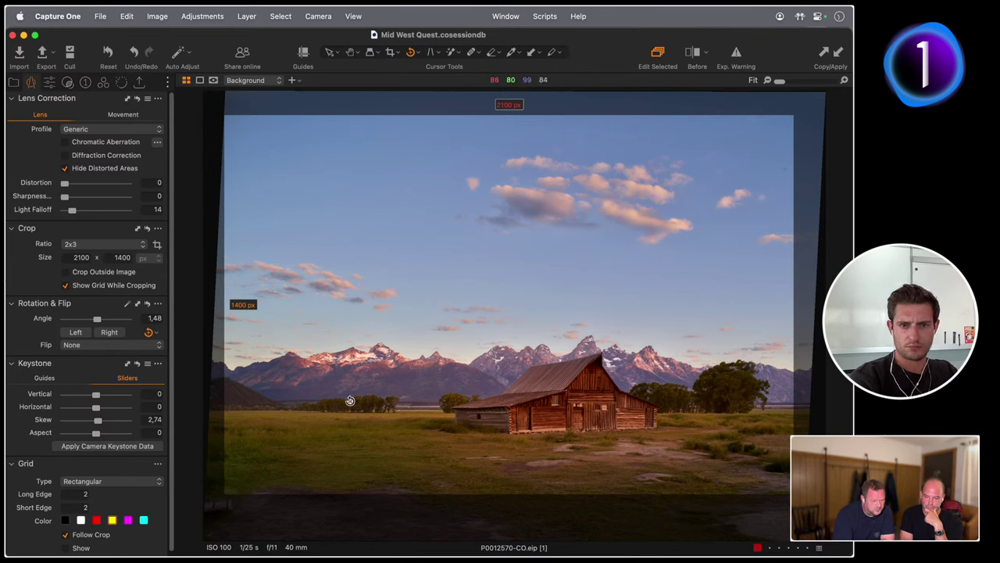
mouse_move(276, 404)
mouse_down()
mouse_move(522, 432)
mouse_move(806, 403)
mouse_up()
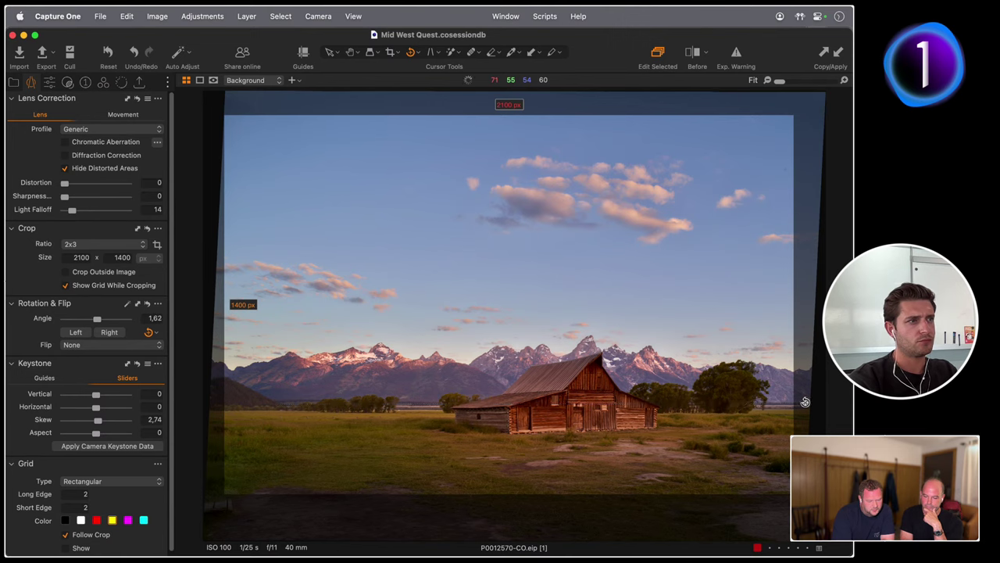
click(330, 52)
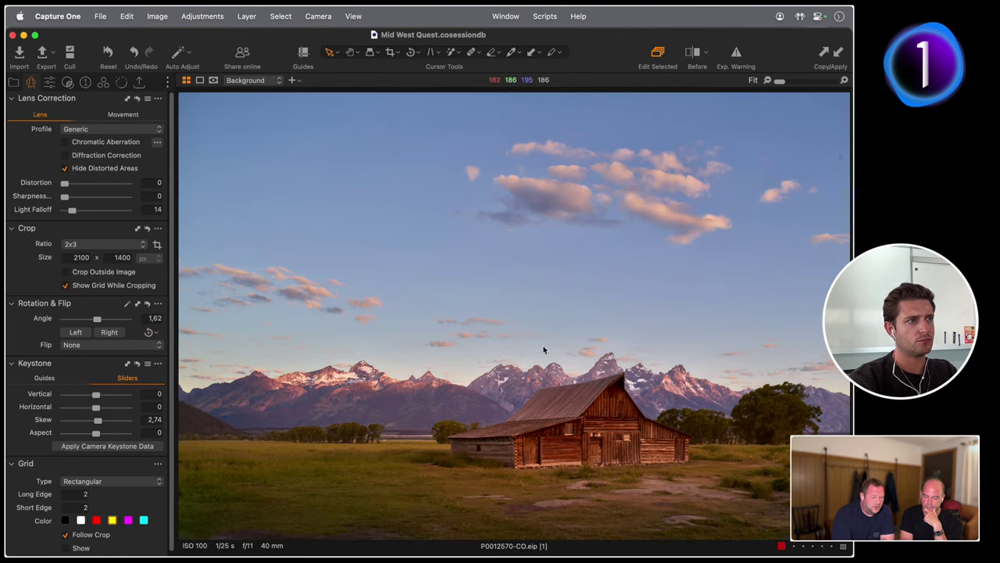